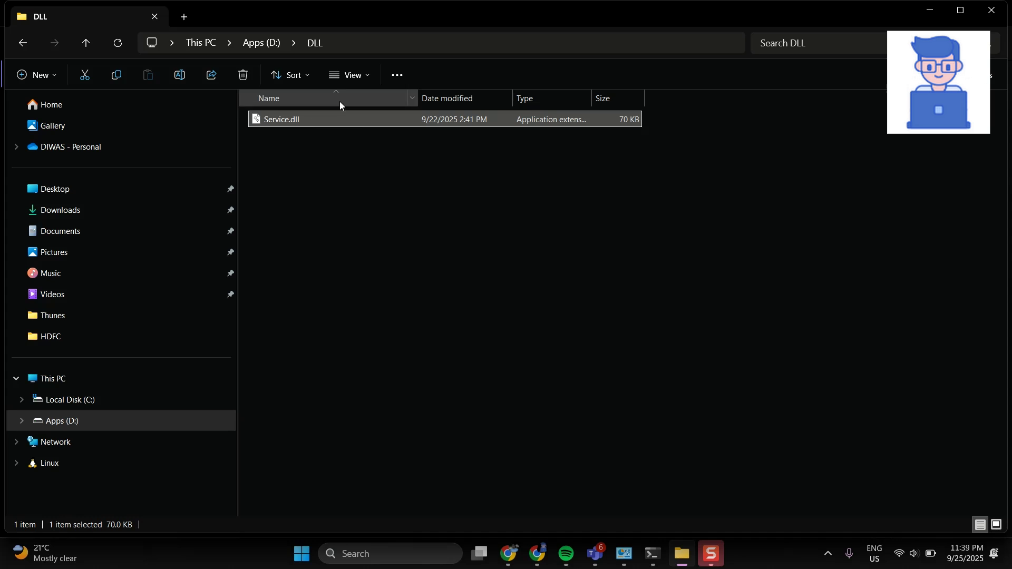
Launch Microsoft Store from a Windows search for 'microsoft store'.
{"action": "left_click", "coordinate": [357, 556]}
{"action": "type", "text": "m"}
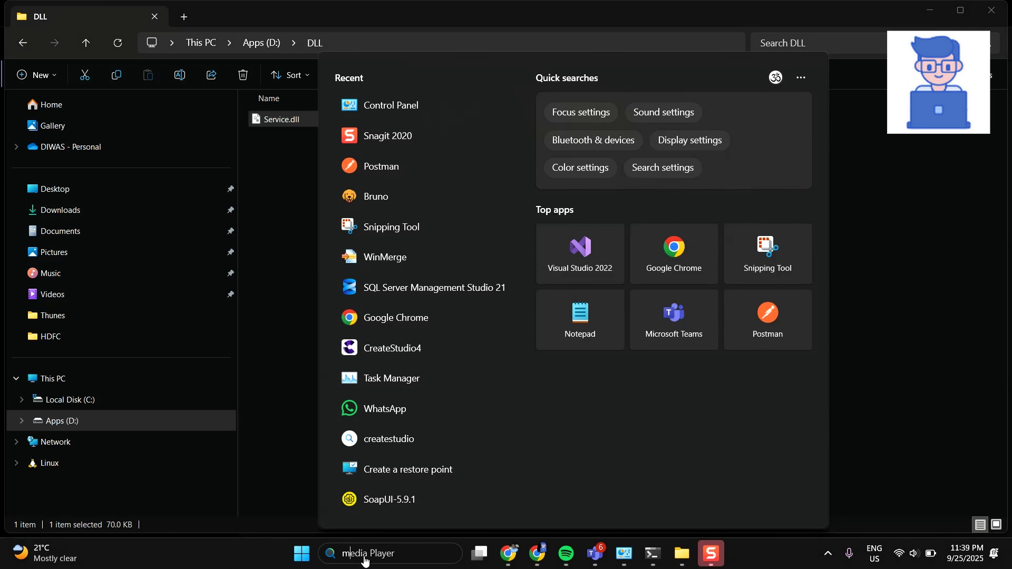
{"action": "type", "text": "i"}
{"action": "type", "text": "crosoft store"}
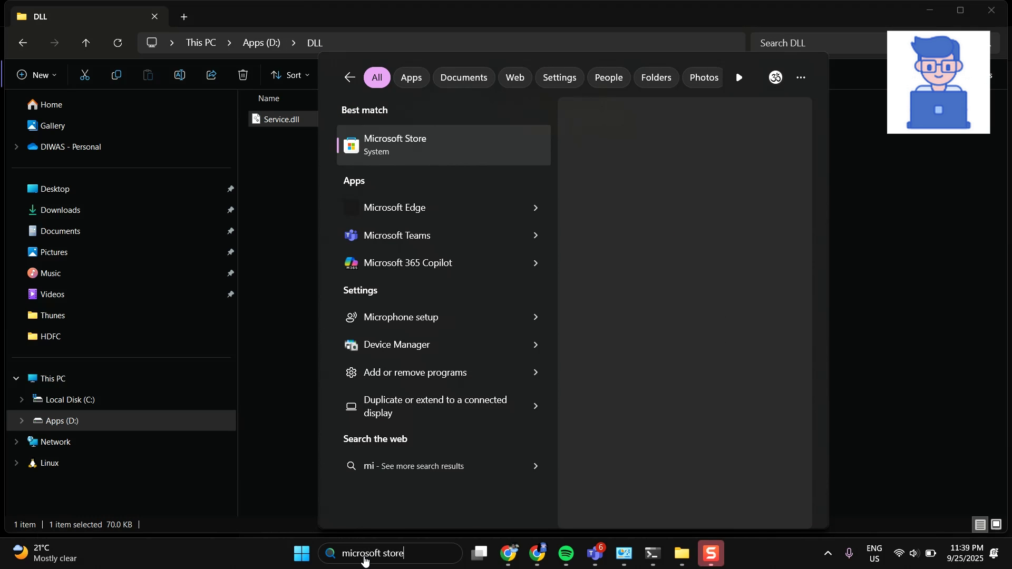
{"action": "left_click", "coordinate": [410, 155]}
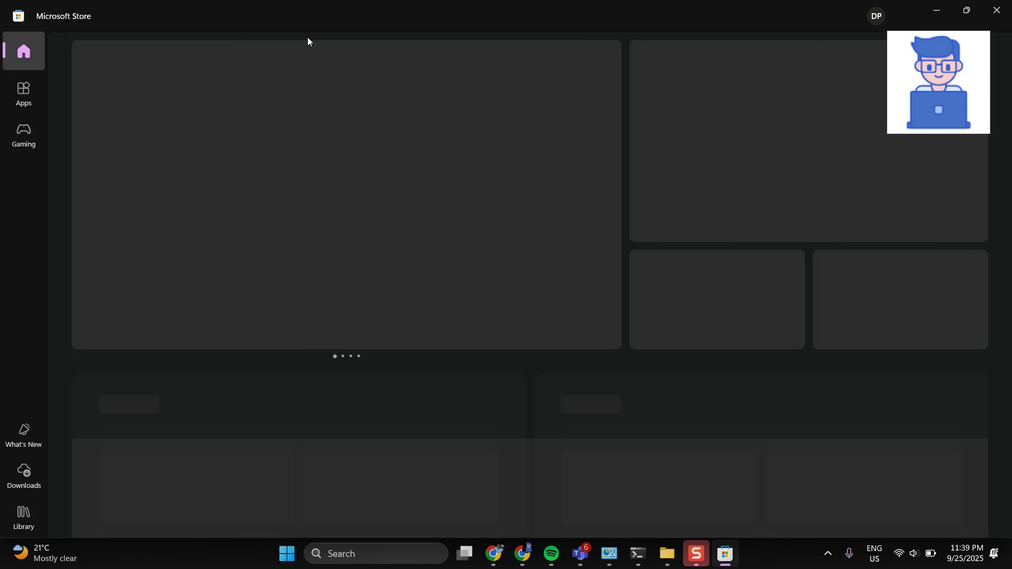
Search the Store for 'ilspy', install ILSpy Fresh, and view its product page.
{"action": "left_click", "coordinate": [331, 16]}
{"action": "type", "text": "ilspy"}
{"action": "key", "text": "Return"}
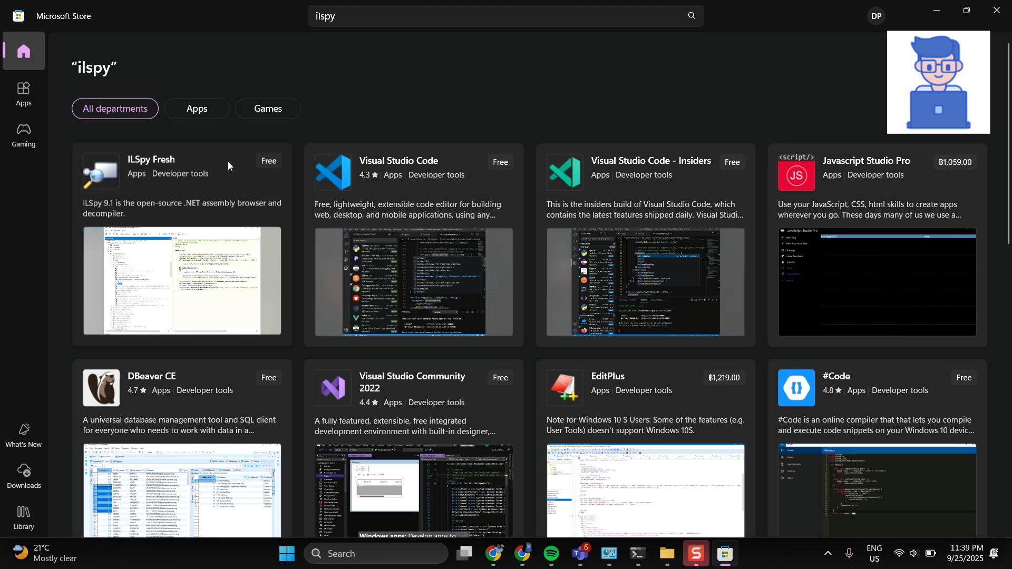
{"action": "mouse_move", "coordinate": [182, 245]}
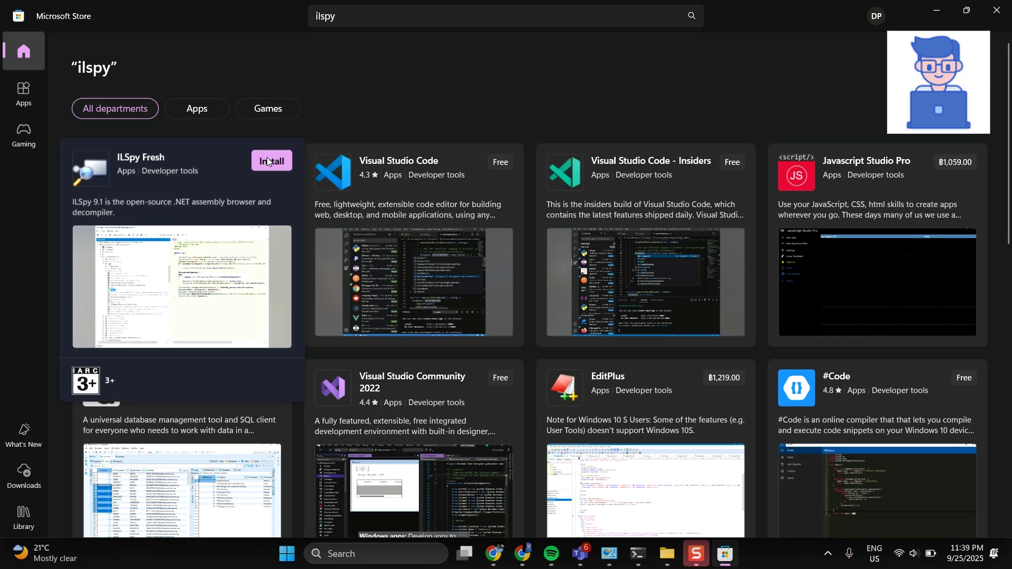
{"action": "left_click", "coordinate": [268, 162]}
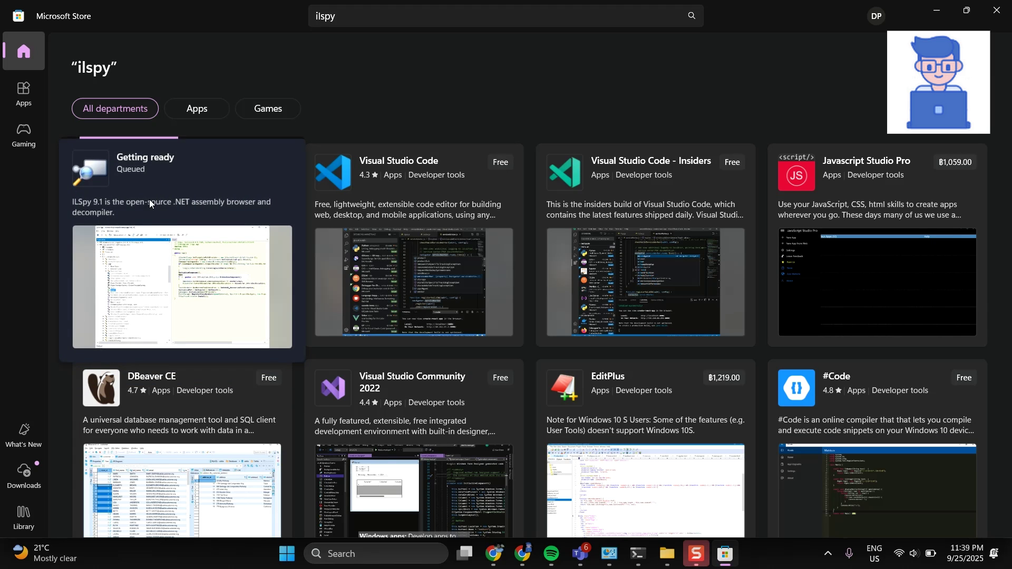
{"action": "left_click", "coordinate": [167, 195]}
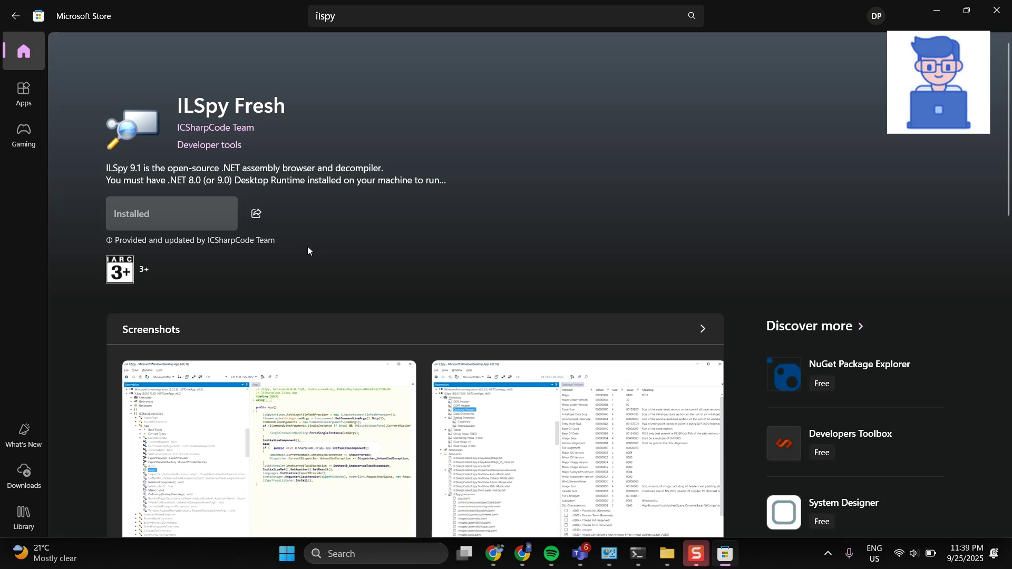
Launch ILSpy from Windows search and position its window over the DLL folder.
{"action": "left_click", "coordinate": [350, 552]}
{"action": "type", "text": "ilspy"}
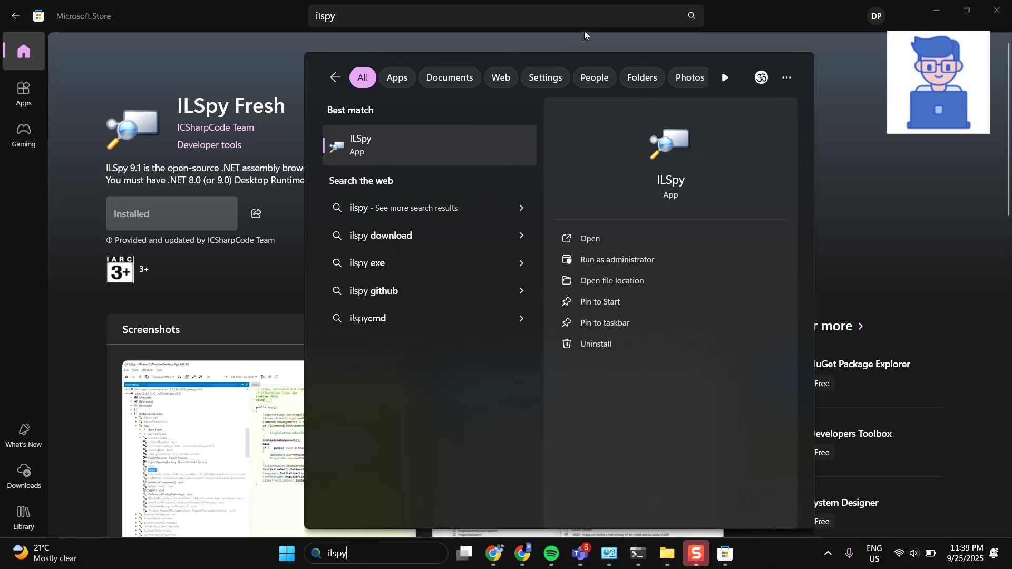
{"action": "left_click", "coordinate": [395, 151]}
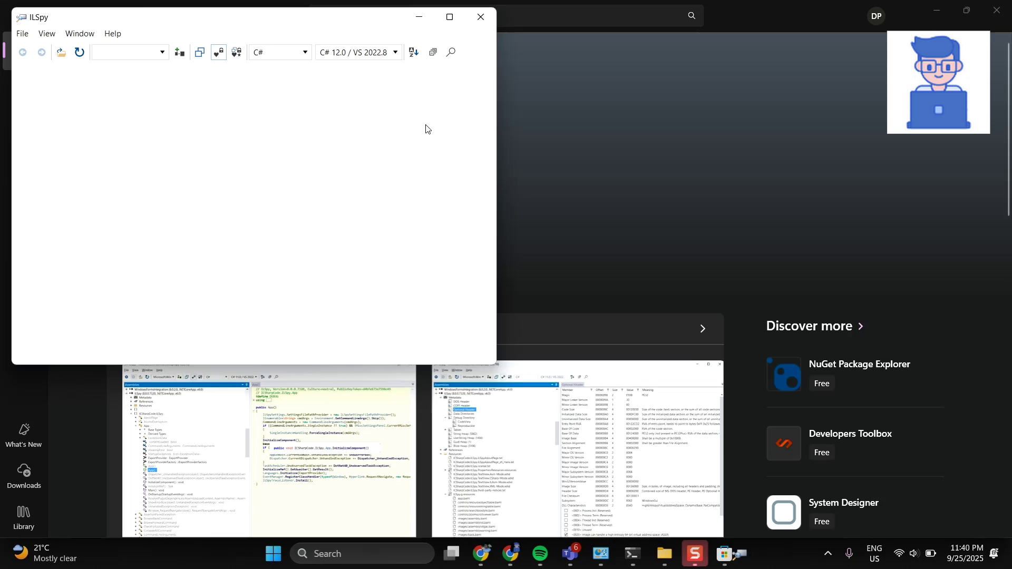
{"action": "left_click_drag", "start_coordinate": [345, 21], "coordinate": [509, 96]}
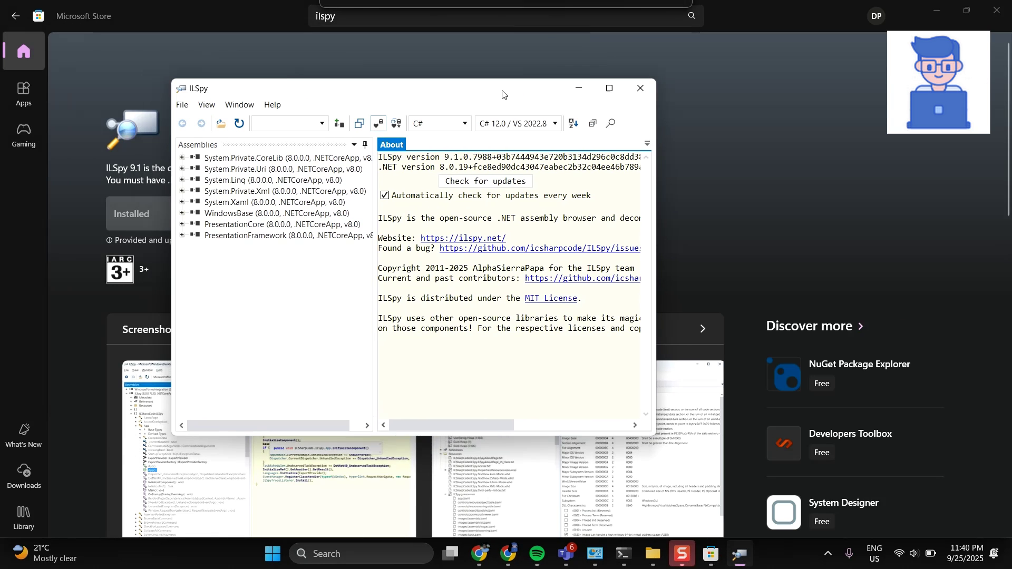
{"action": "left_click", "coordinate": [948, 13]}
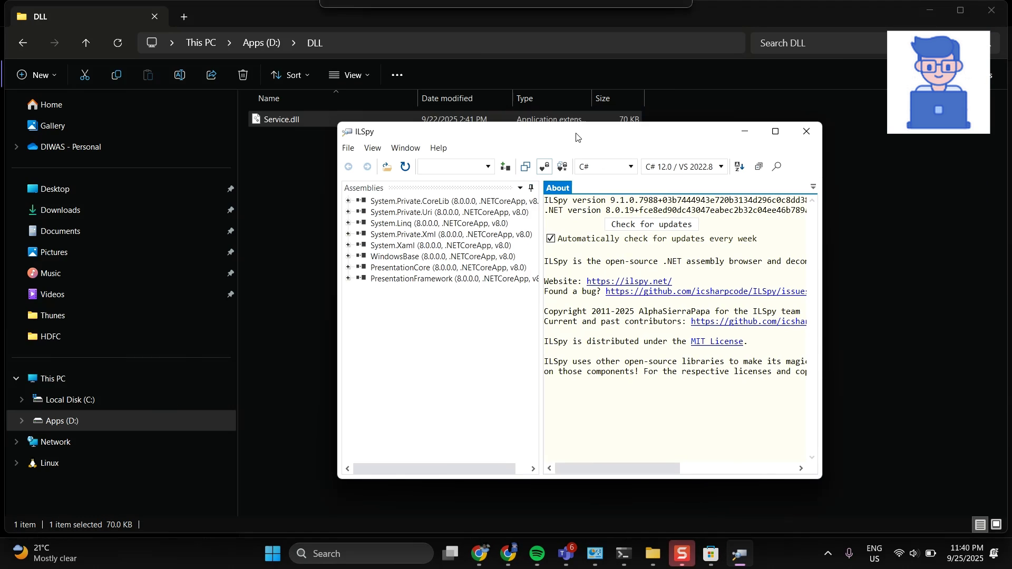
{"action": "left_click_drag", "start_coordinate": [412, 94], "coordinate": [578, 143]}
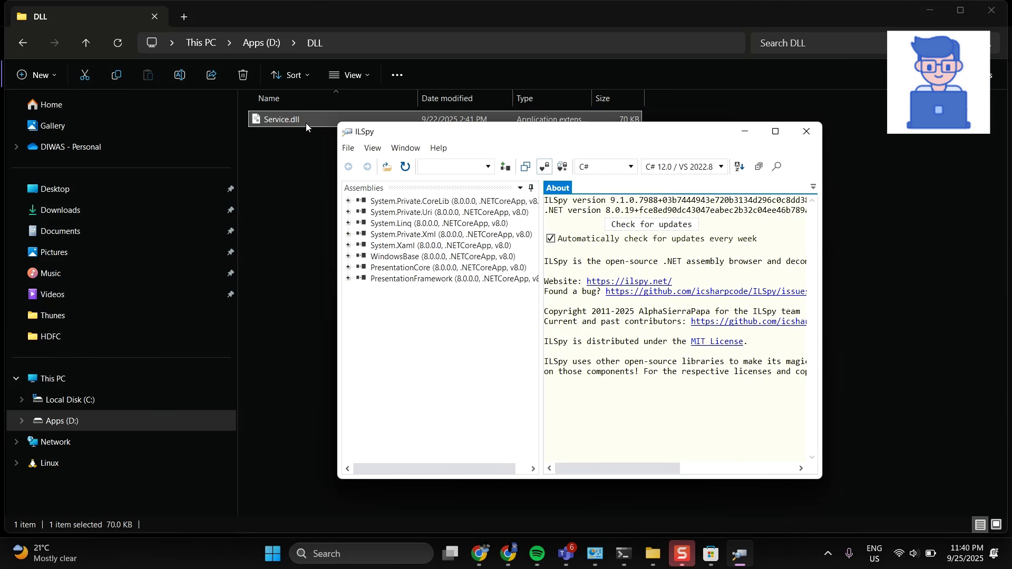
Open Service.dll from Apps (D:) > DLL as an assembly in ILSpy.
{"action": "left_click", "coordinate": [348, 149]}
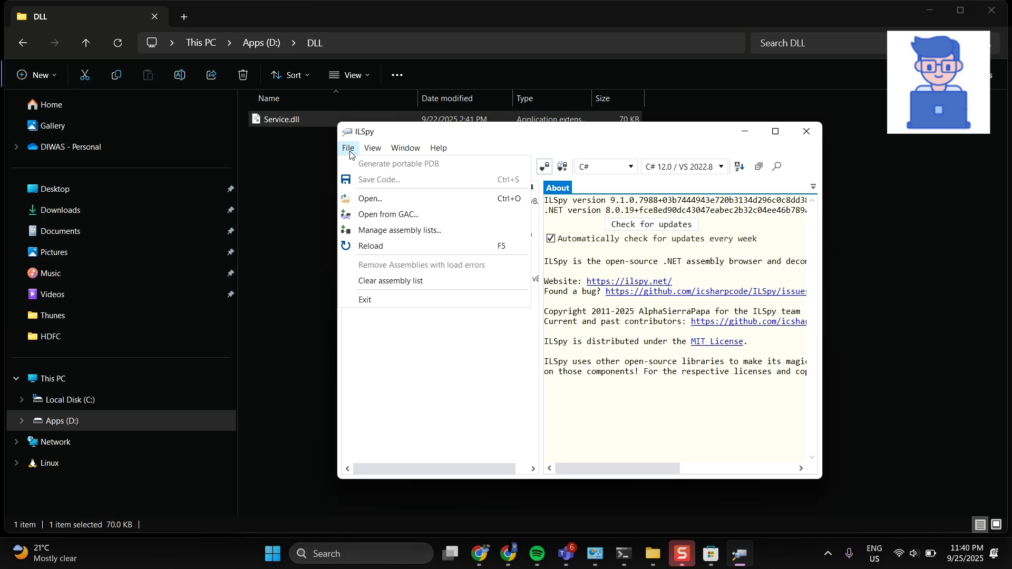
{"action": "left_click", "coordinate": [370, 199]}
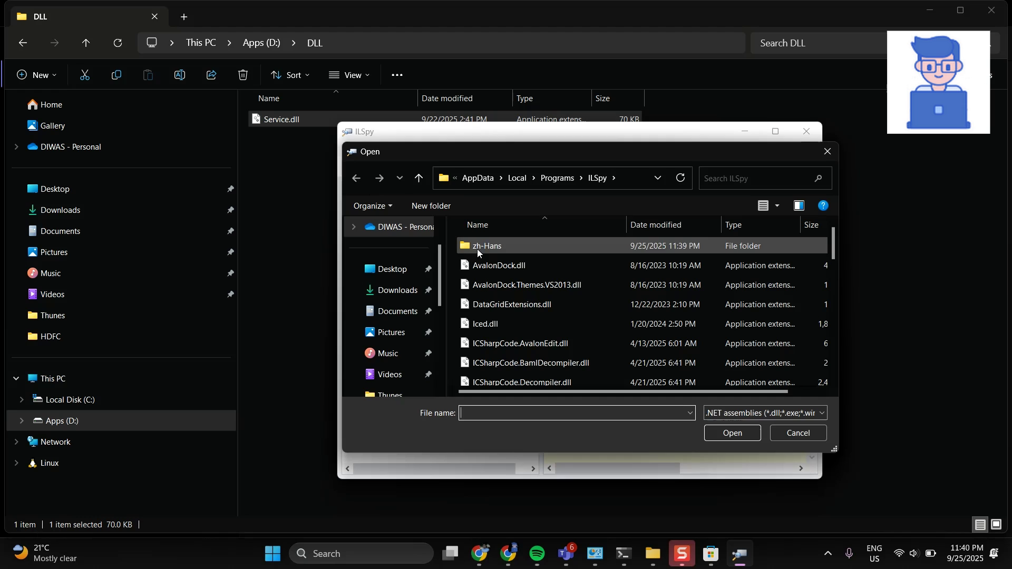
{"action": "scroll", "coordinate": [397, 330], "scroll_direction": "down", "scroll_amount": 3}
{"action": "left_click", "coordinate": [399, 311]}
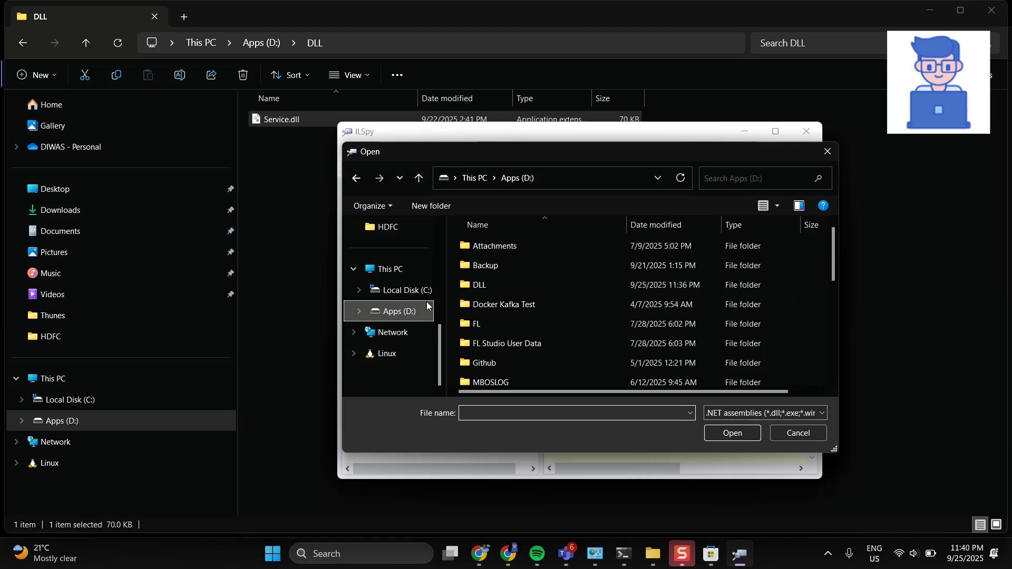
{"action": "double_click", "coordinate": [489, 285]}
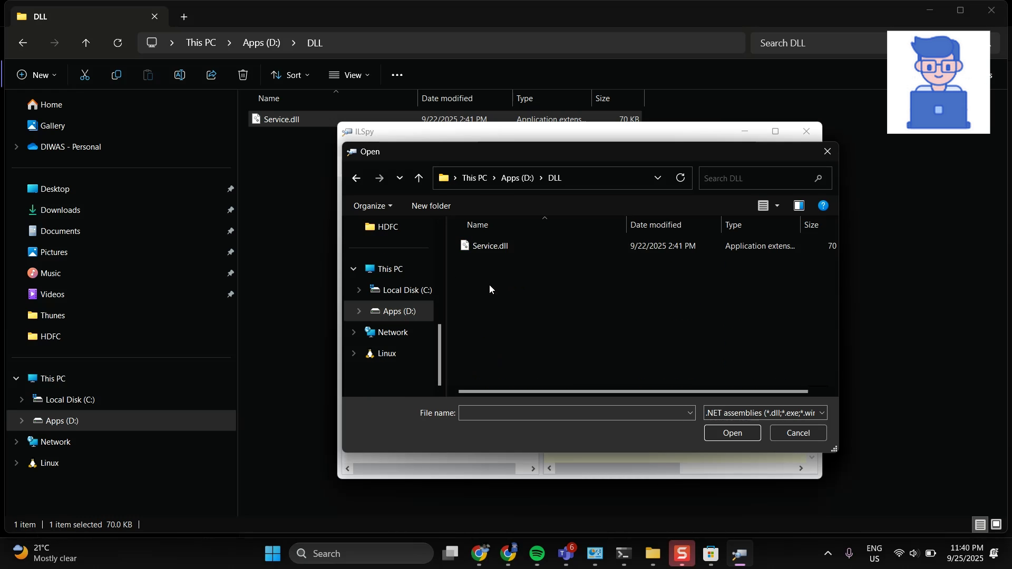
{"action": "double_click", "coordinate": [485, 246]}
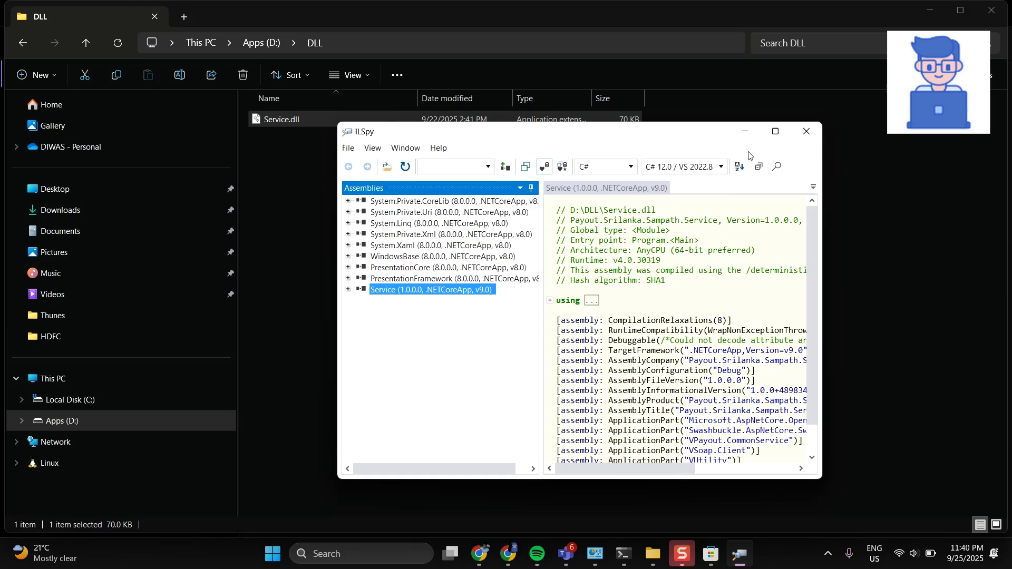
Maximize ILSpy and decompile ApiEndpoints, expanding its RegisterEndpoints method.
{"action": "left_click", "coordinate": [775, 132]}
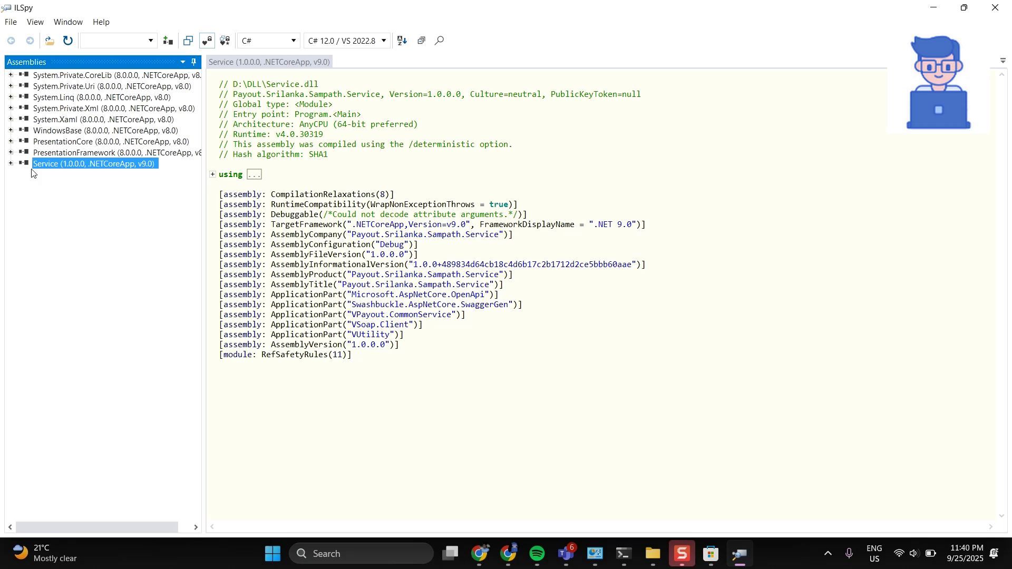
{"action": "left_click", "coordinate": [11, 164]}
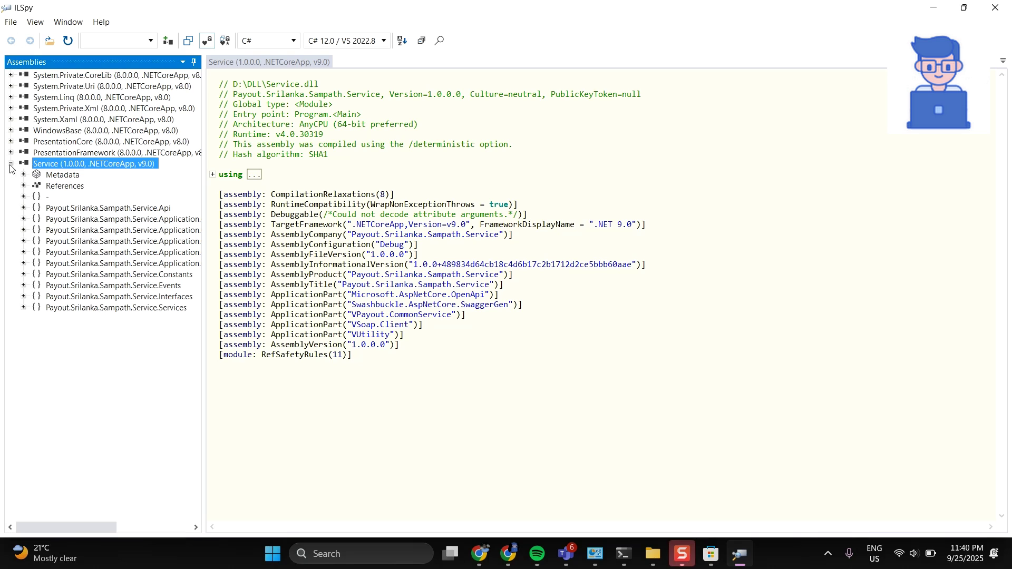
{"action": "double_click", "coordinate": [91, 208]}
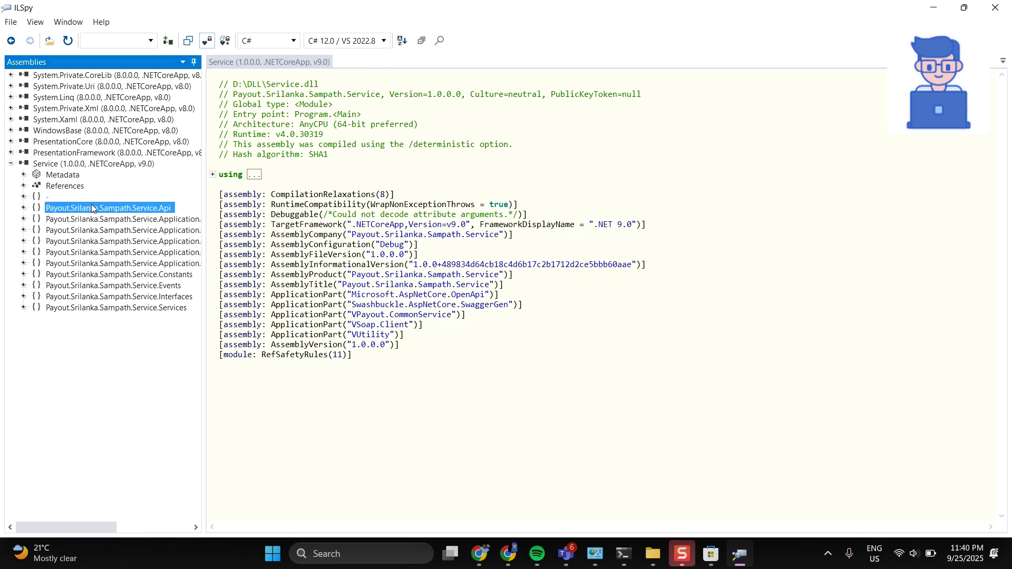
{"action": "double_click", "coordinate": [82, 220]}
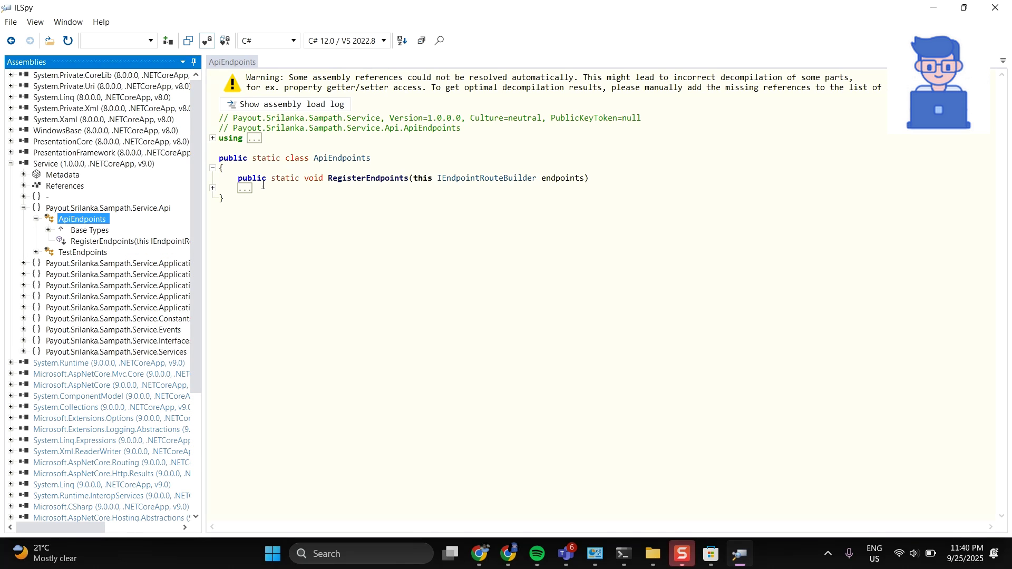
{"action": "left_click", "coordinate": [247, 188]}
Widen the tree pane, browse the Transaction namespaces, and expand Services.
{"action": "left_click_drag", "start_coordinate": [205, 274], "coordinate": [360, 278]}
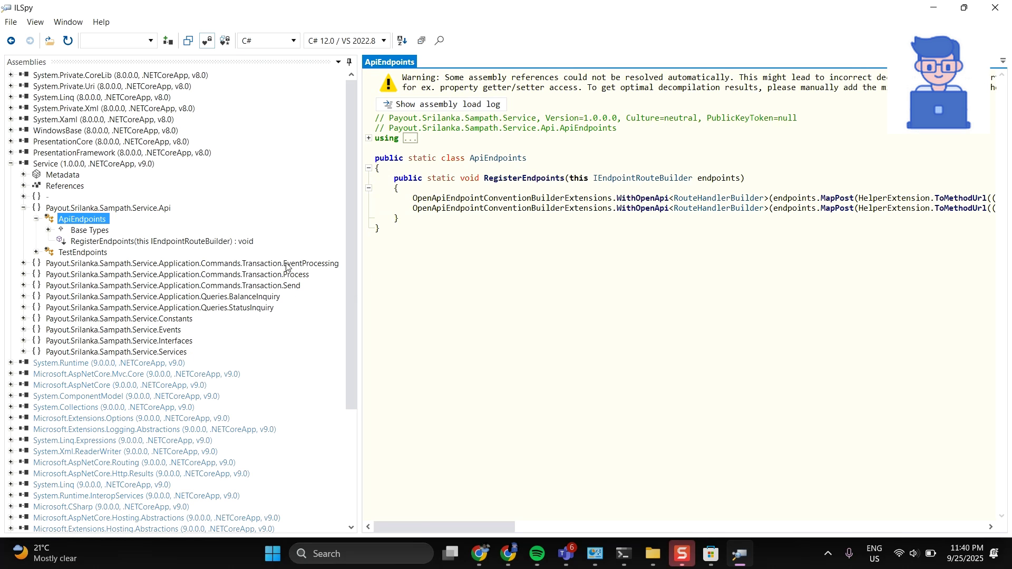
{"action": "left_click", "coordinate": [287, 266]}
{"action": "left_click", "coordinate": [293, 276]}
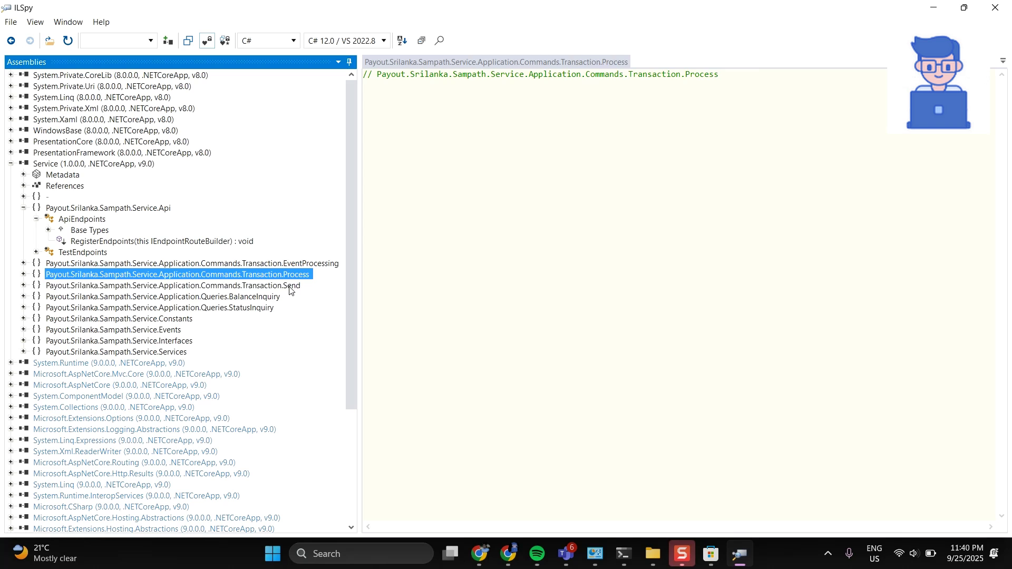
{"action": "left_click", "coordinate": [289, 285]}
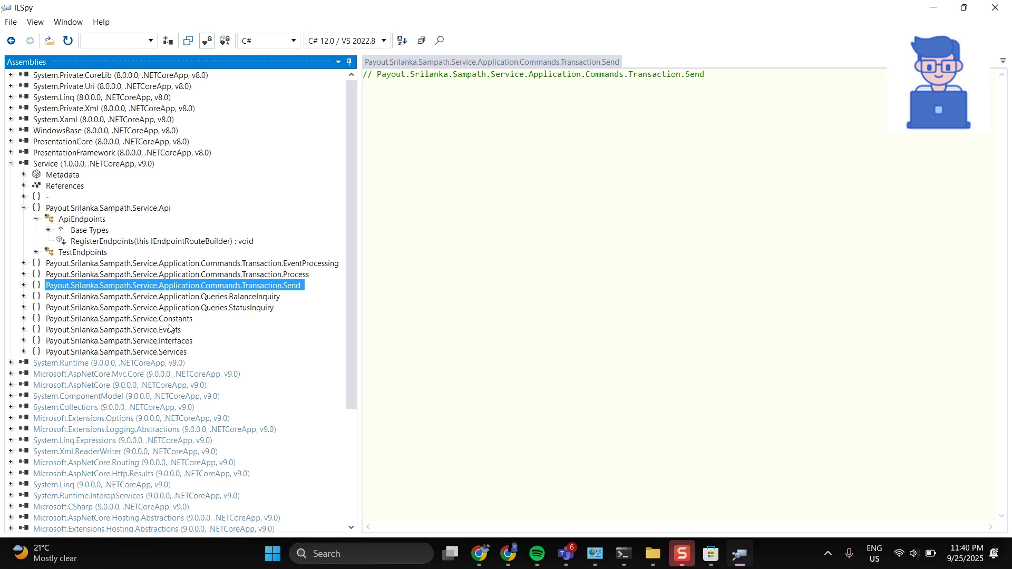
{"action": "left_click", "coordinate": [23, 351]}
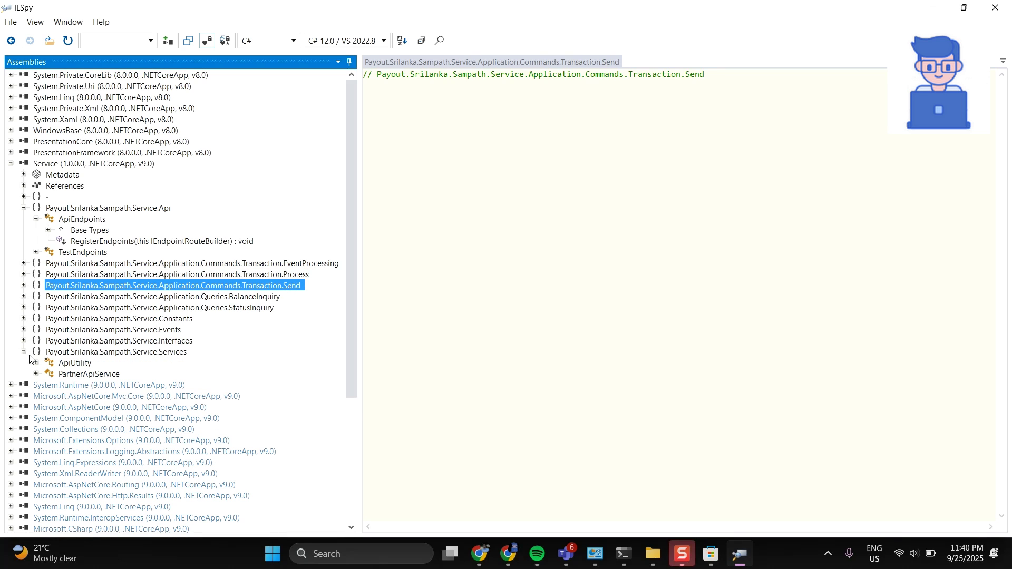
Decompile ApiUtility, highlighting CreateAuthorizationHeader's body, then view getMobileNum.
{"action": "double_click", "coordinate": [79, 365]}
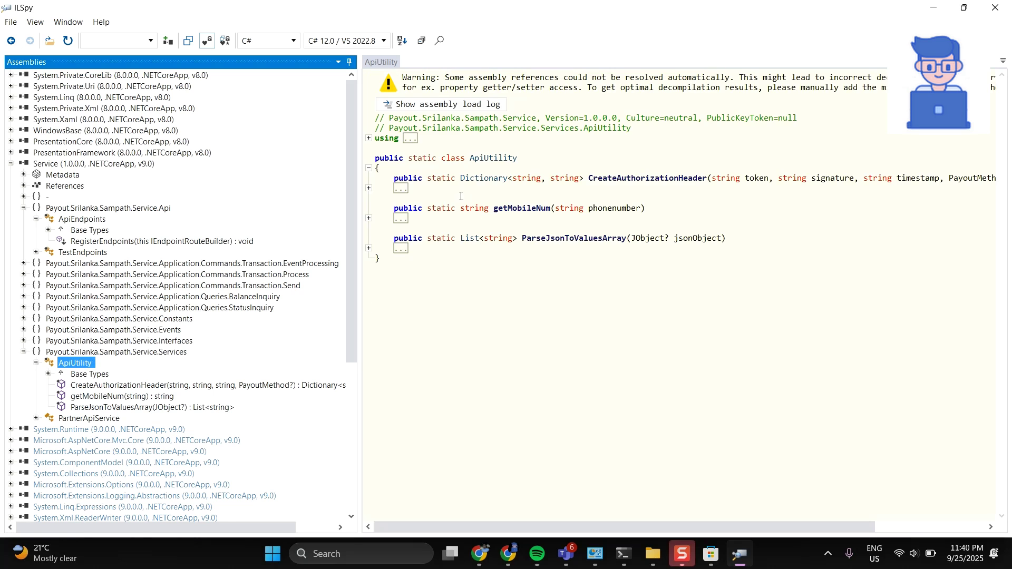
{"action": "left_click", "coordinate": [104, 387]}
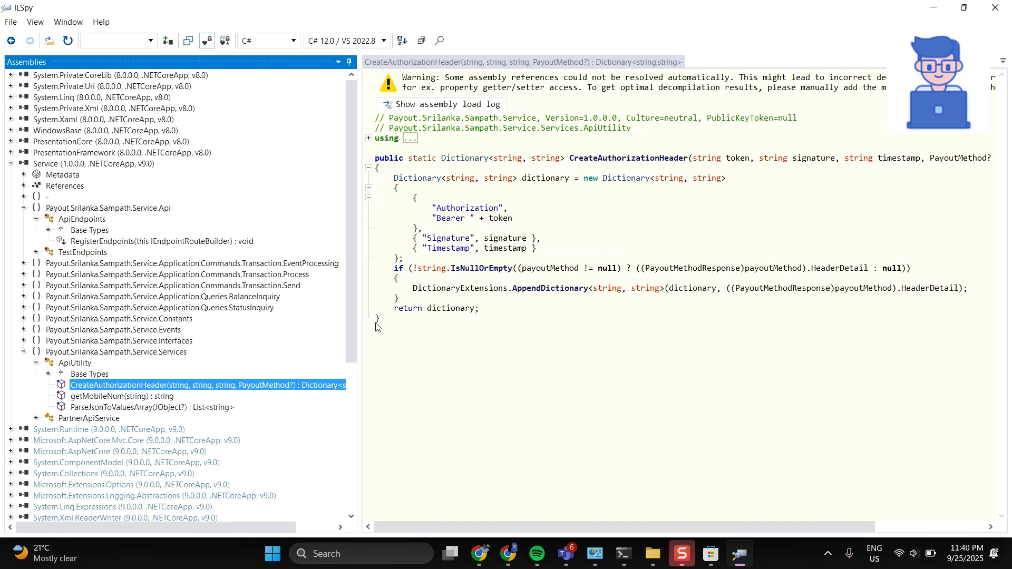
{"action": "left_click_drag", "start_coordinate": [401, 178], "coordinate": [522, 309]}
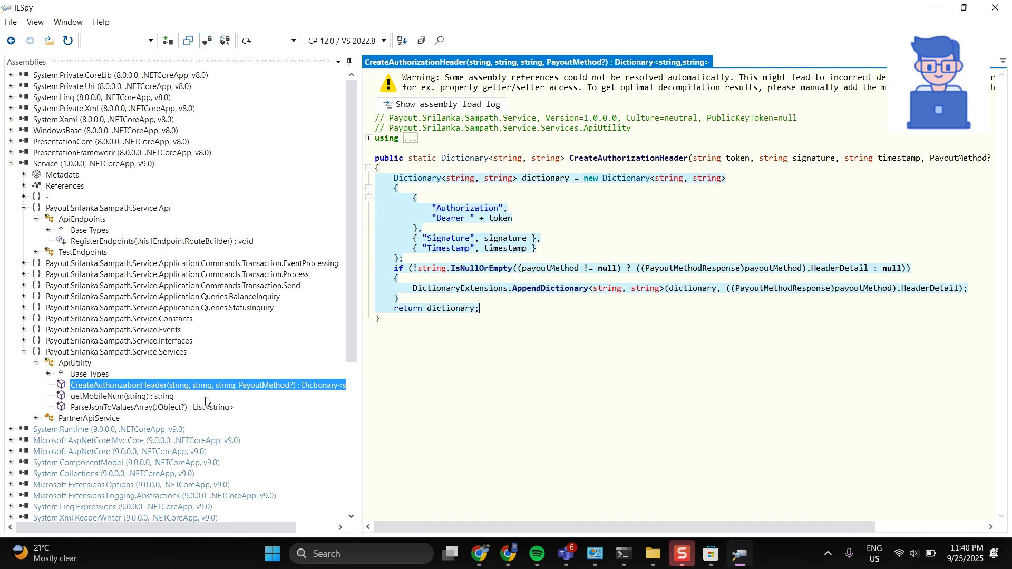
{"action": "left_click", "coordinate": [130, 398]}
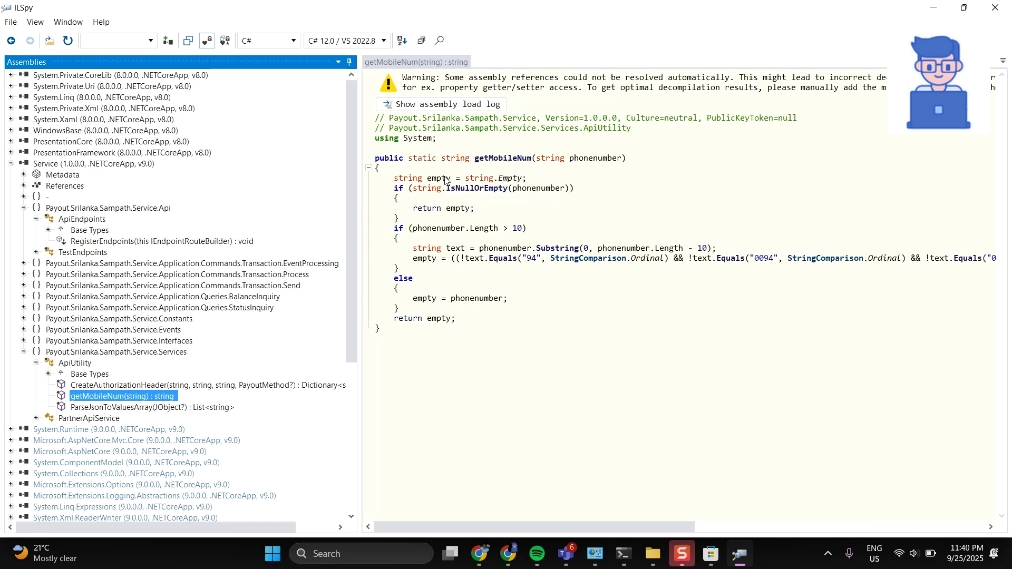